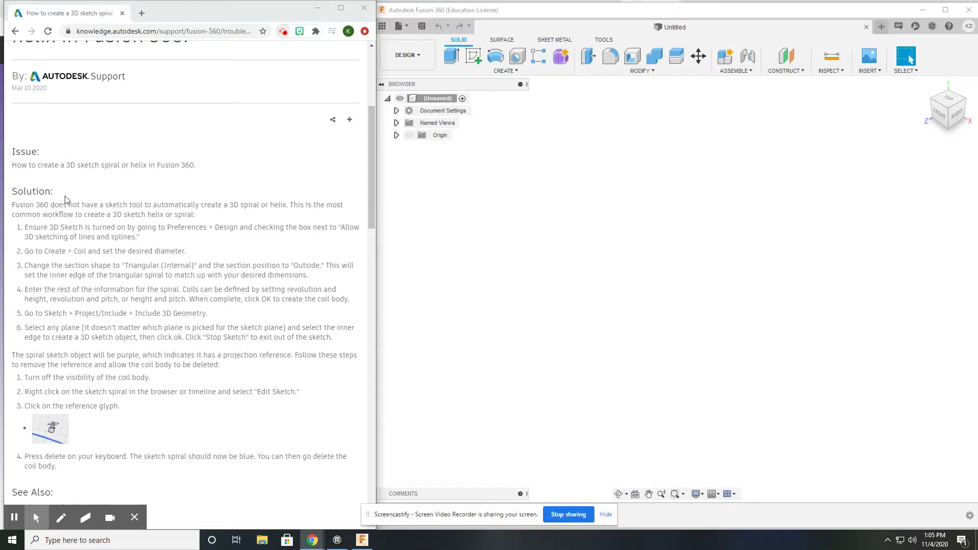
Highlight the article's phrase about the 3D sketch spiral and its issue line.
left_click_drag(65, 164, 195, 165)
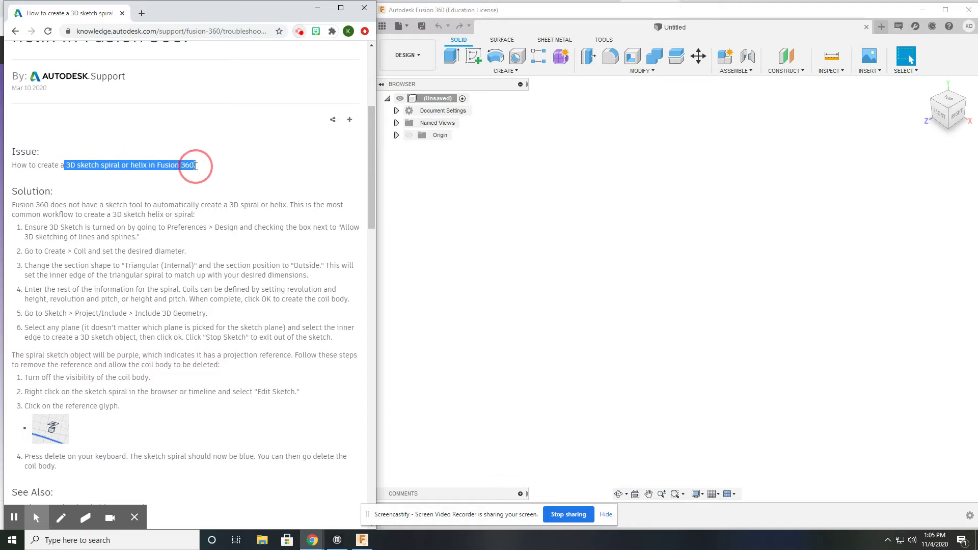
left_click(247, 158)
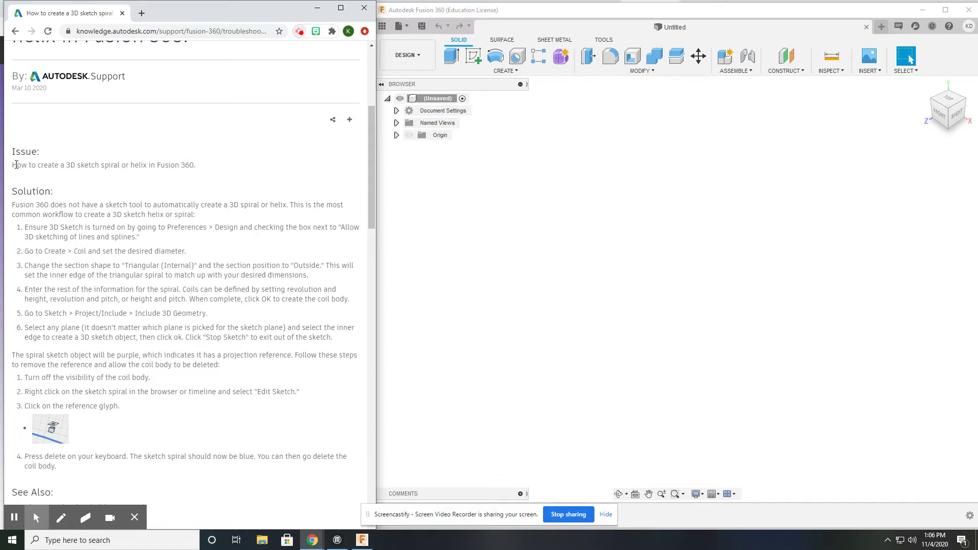
left_click_drag(13, 166, 71, 164)
left_click(192, 164)
triple_click(193, 164)
left_click(230, 179)
Enable 'Allow 3D sketching of lines and splines' in the Design preferences and save.
left_click(969, 27)
left_click(942, 53)
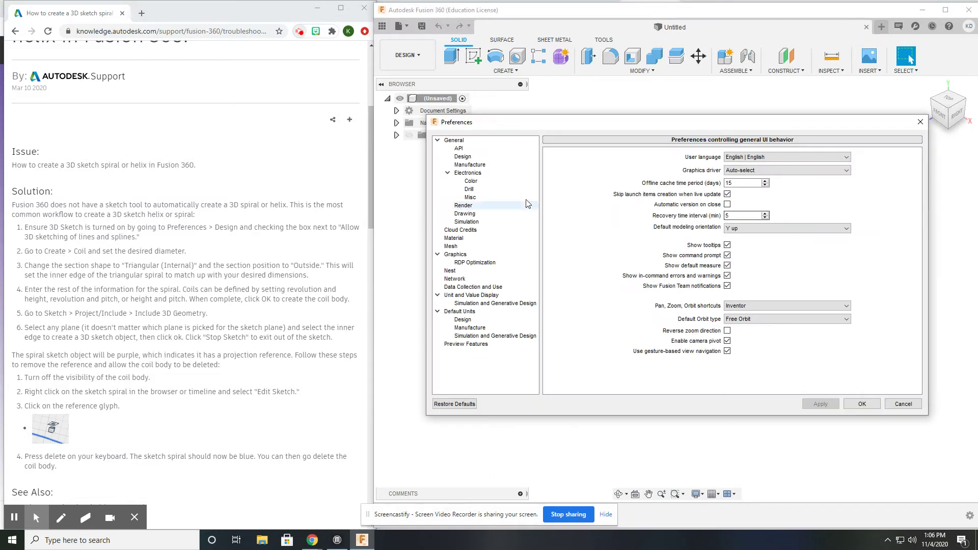
left_click(462, 157)
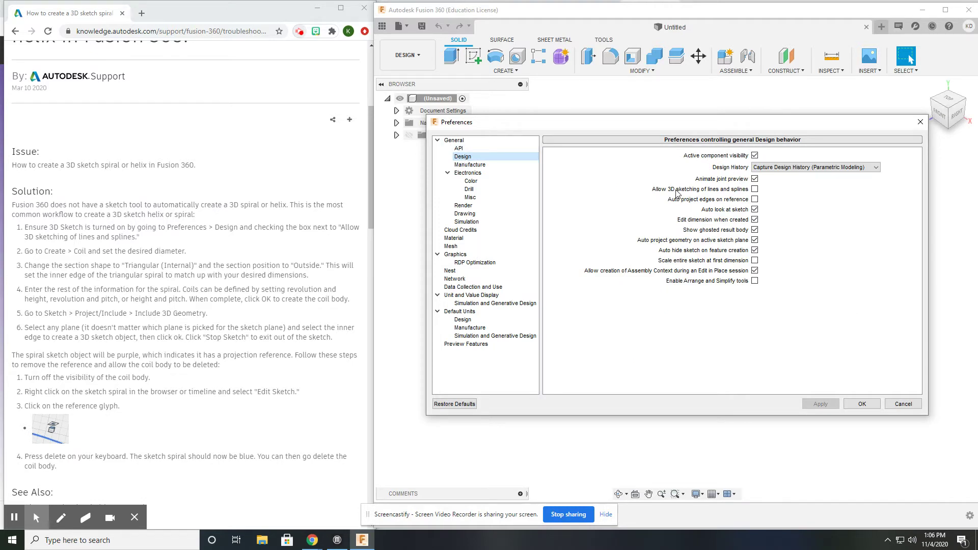
left_click(754, 189)
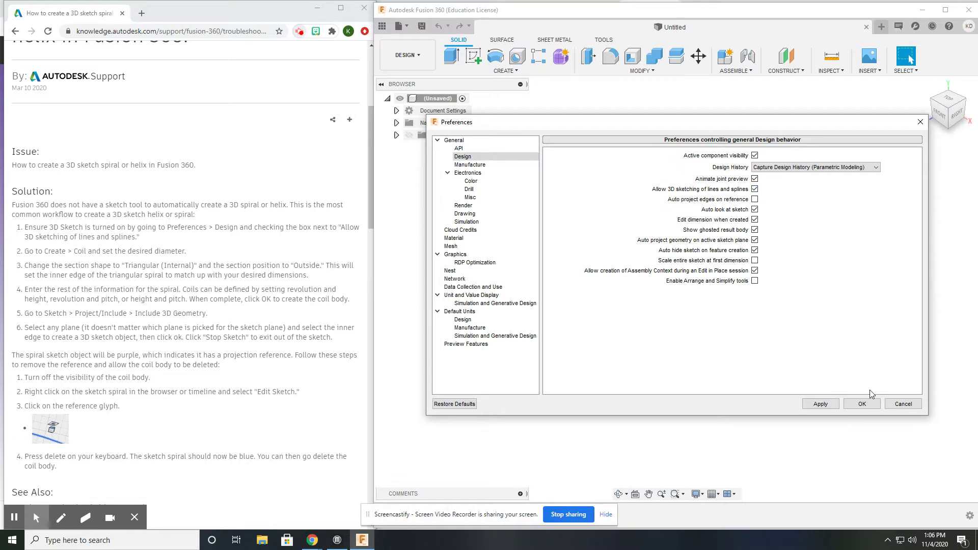
left_click(820, 404)
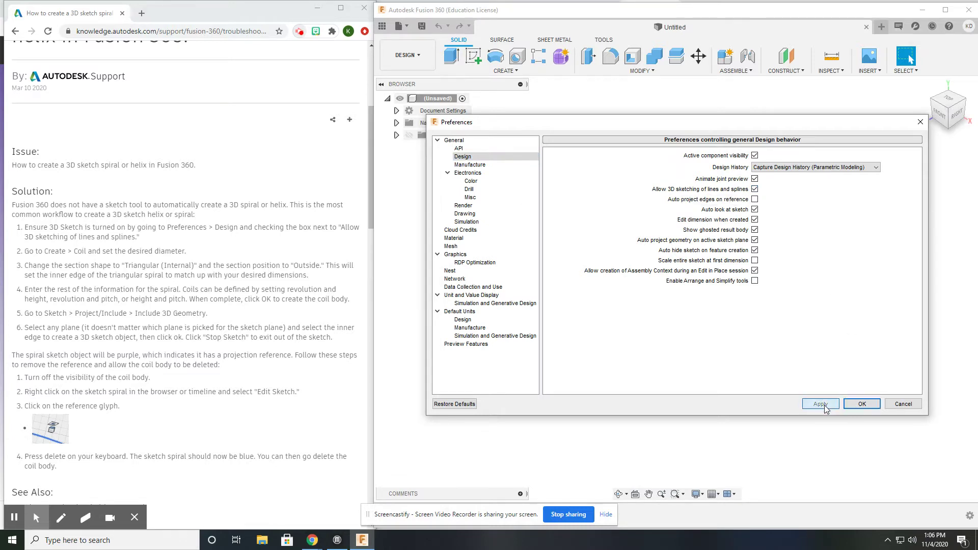
left_click(862, 405)
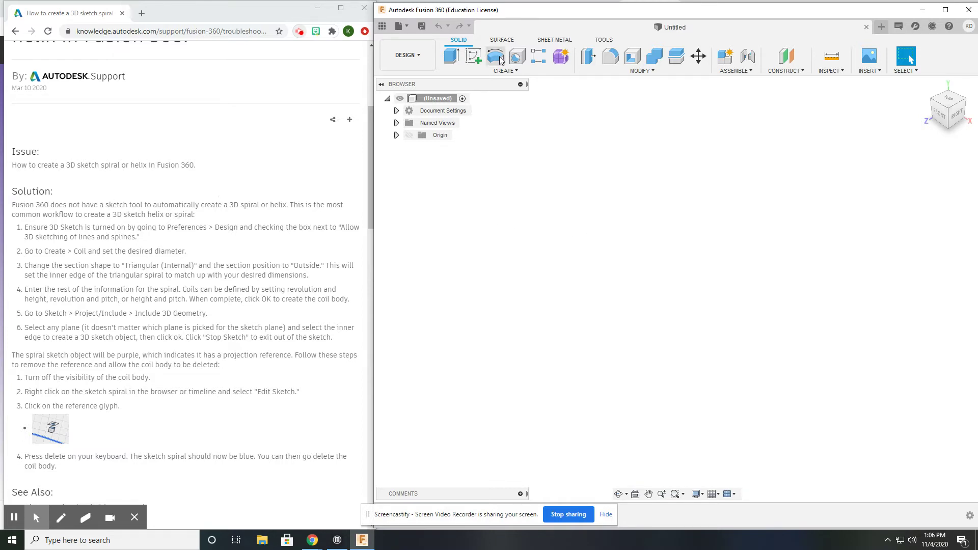
Start a coil on the ground plane with its base circle centred on the origin.
left_click(477, 71)
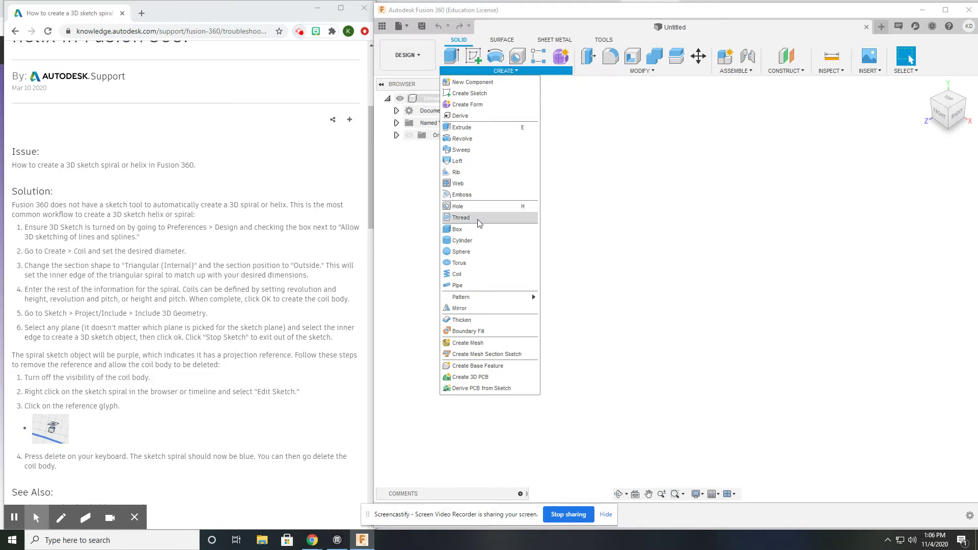
left_click(461, 274)
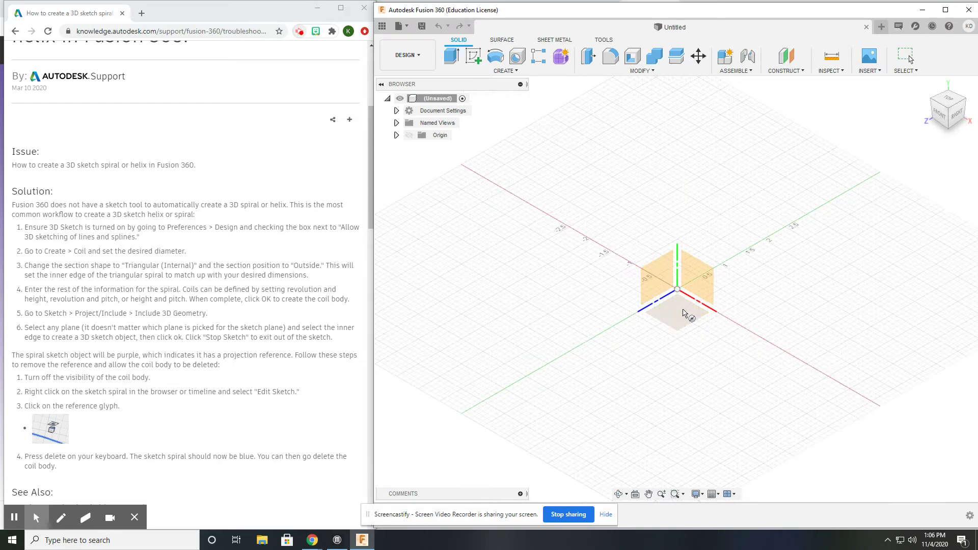
left_click(682, 308)
left_click(679, 291)
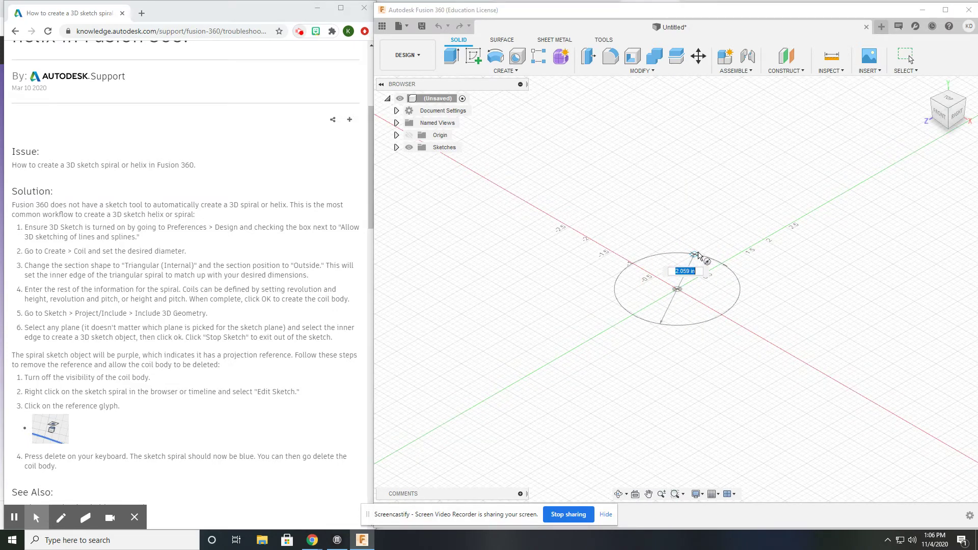
left_click(810, 306)
middle_click_drag(722, 299, 661, 364)
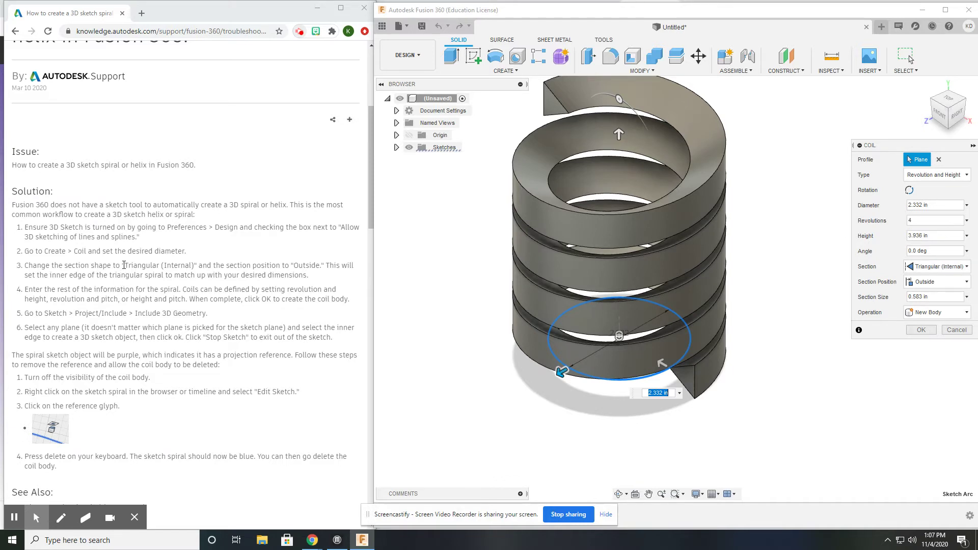
Keep the Triangular (Internal) section at the Outside position and create the coil body.
left_click_drag(124, 265, 199, 266)
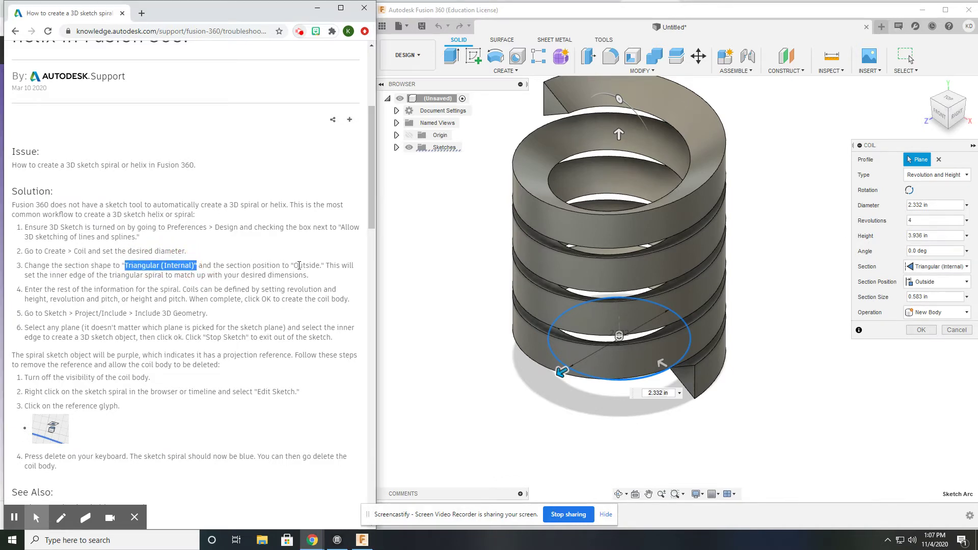
left_click_drag(294, 266, 320, 265)
left_click(943, 282)
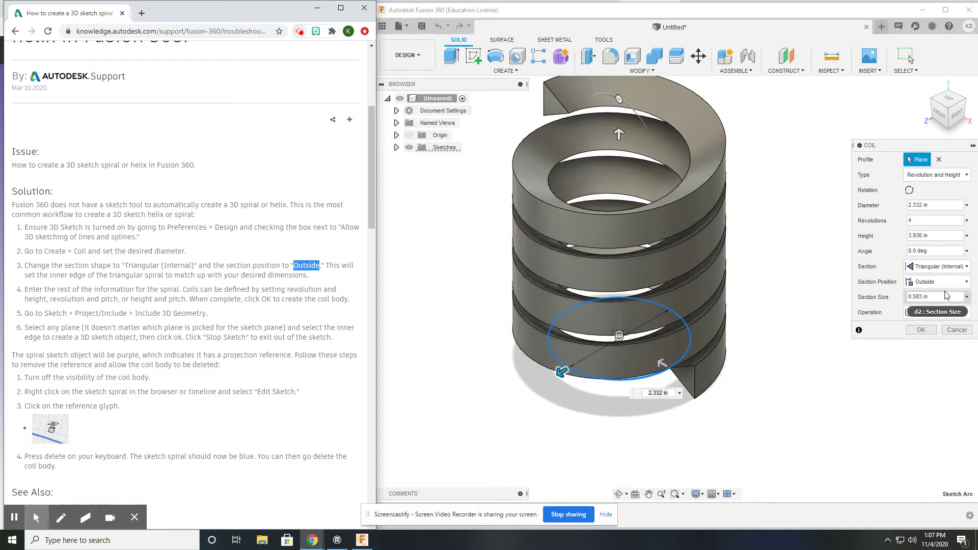
left_click(944, 289)
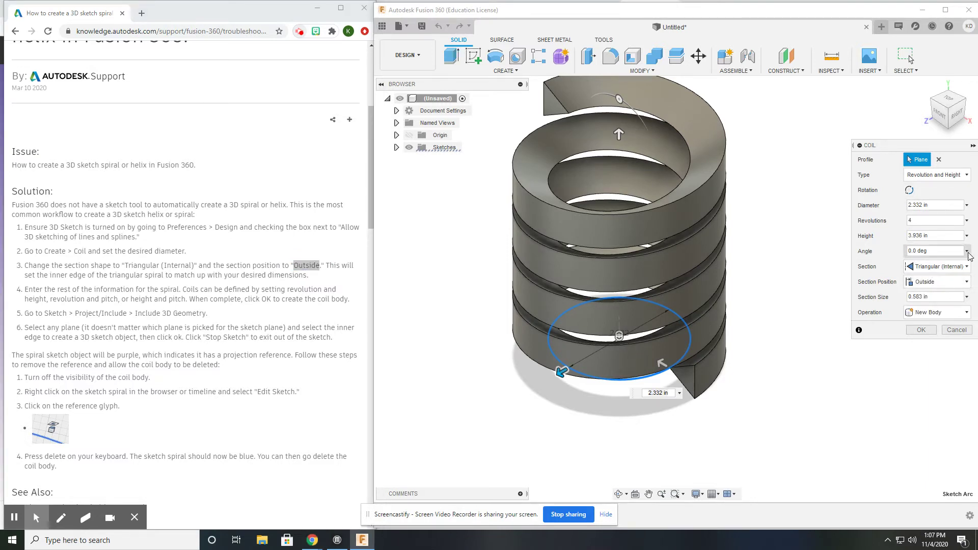
left_click(920, 330)
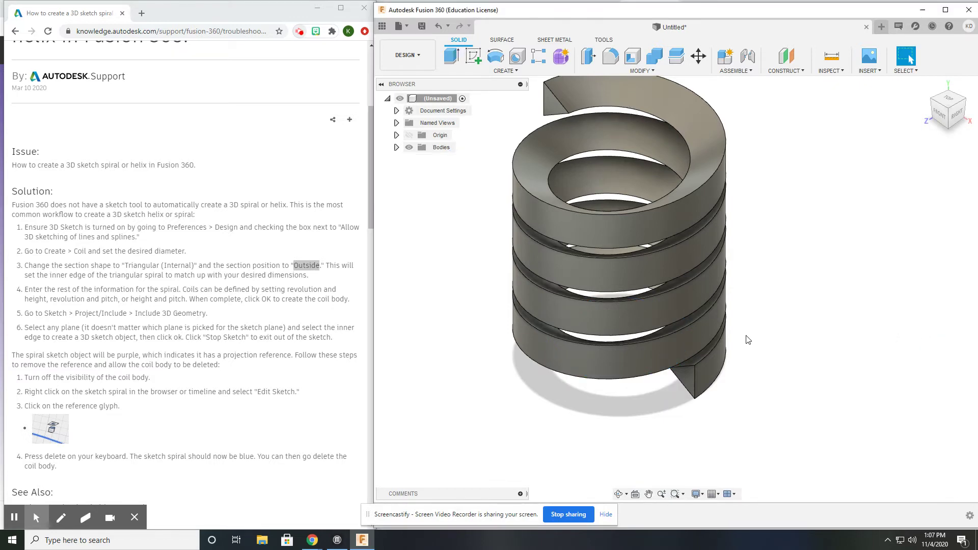
Sketch on an origin plane, include the coil's inner helix edge as 3D geometry, and finish.
middle_click_drag(748, 340, 757, 354)
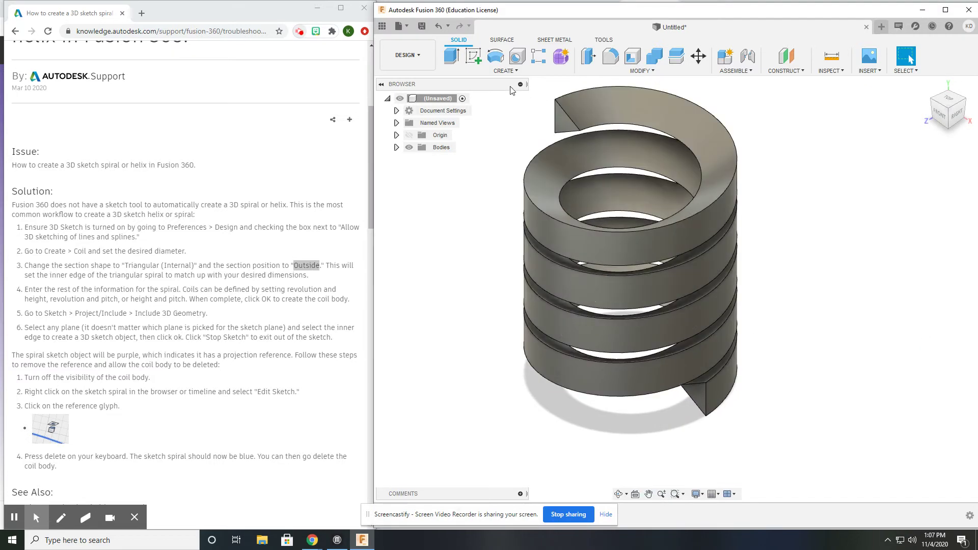
left_click(473, 56)
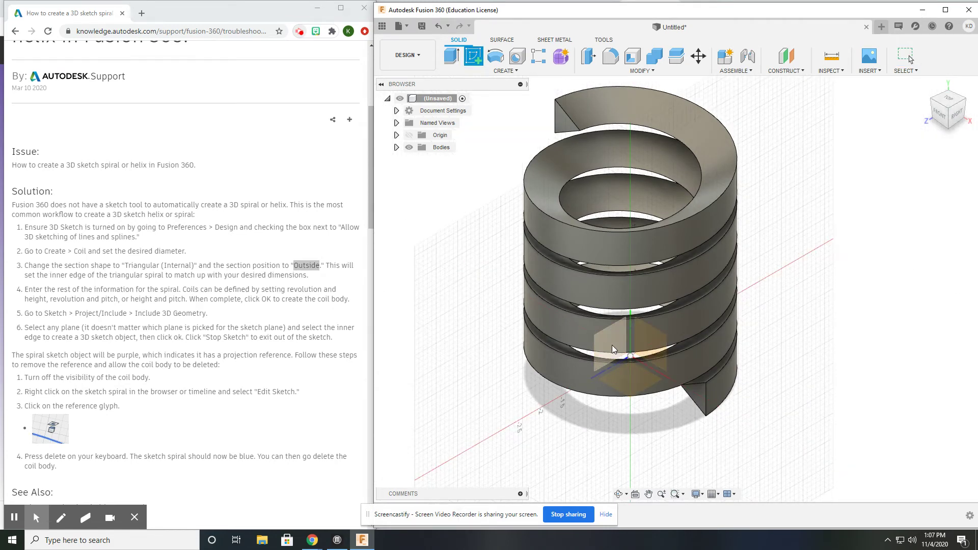
left_click(662, 350)
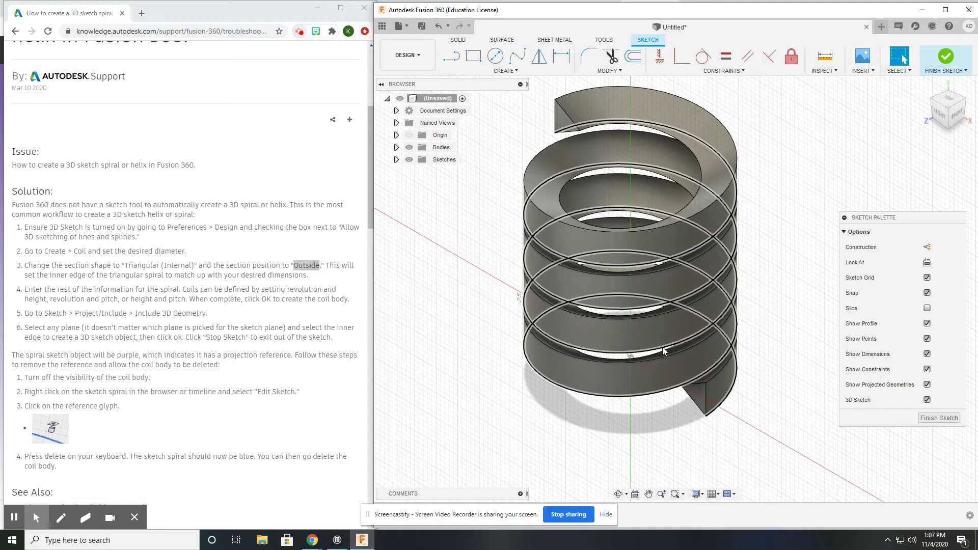
left_click(477, 73)
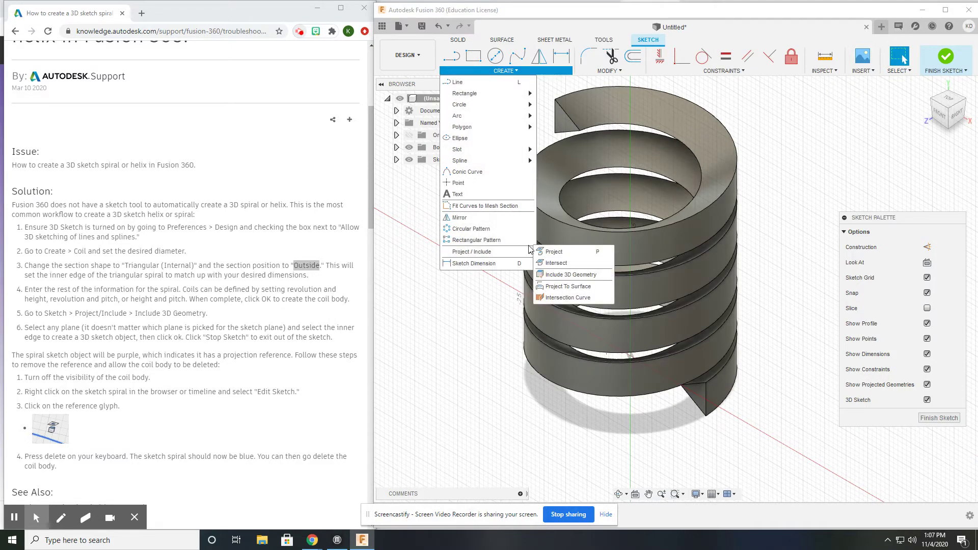
mouse_move(526, 253)
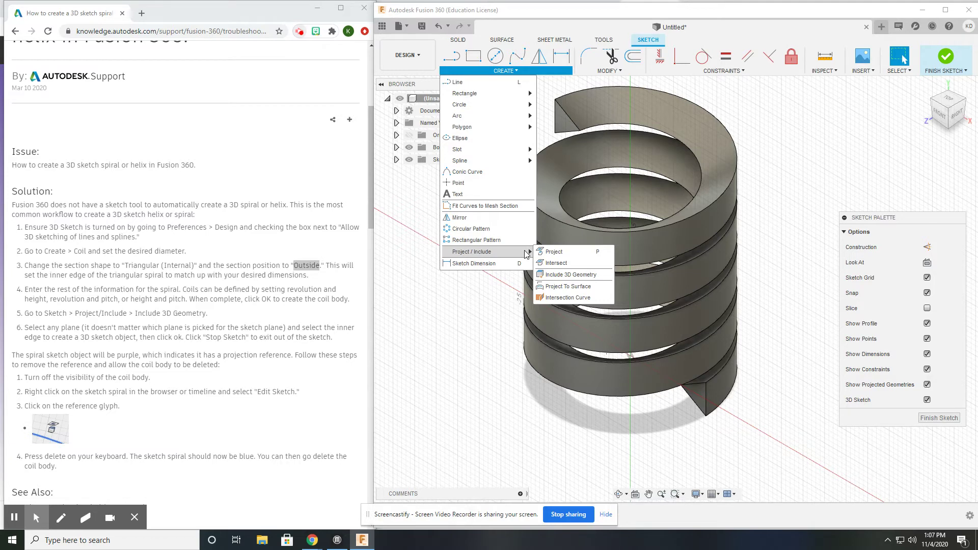
left_click(566, 275)
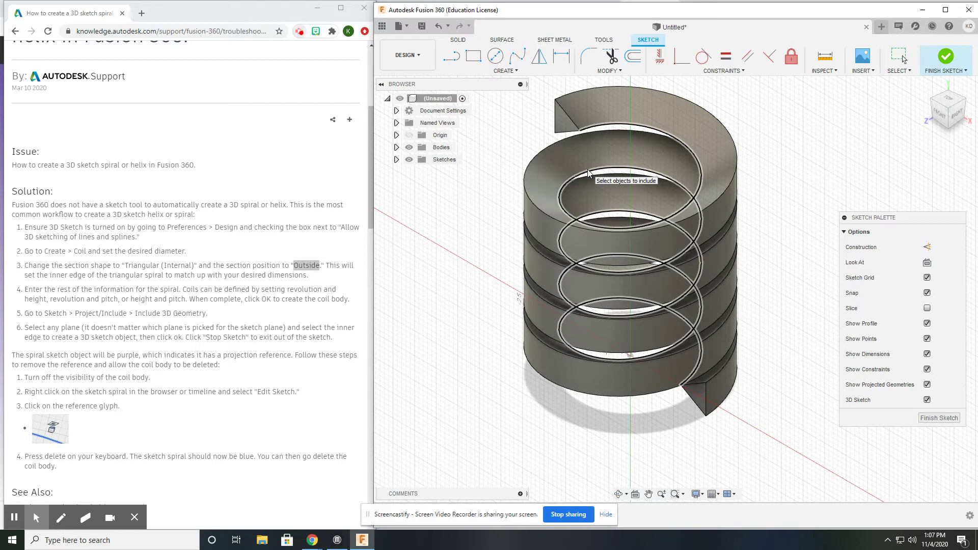
left_click(588, 173)
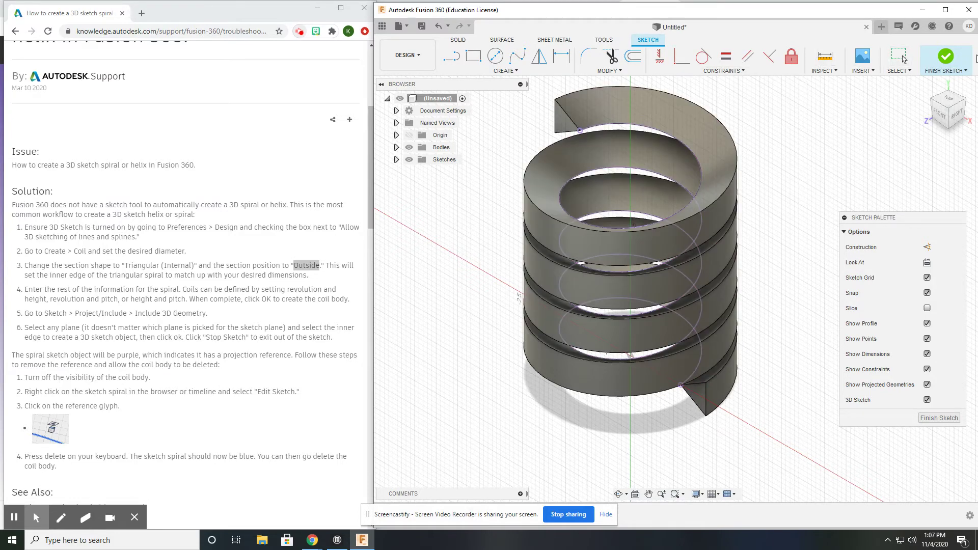
left_click(945, 57)
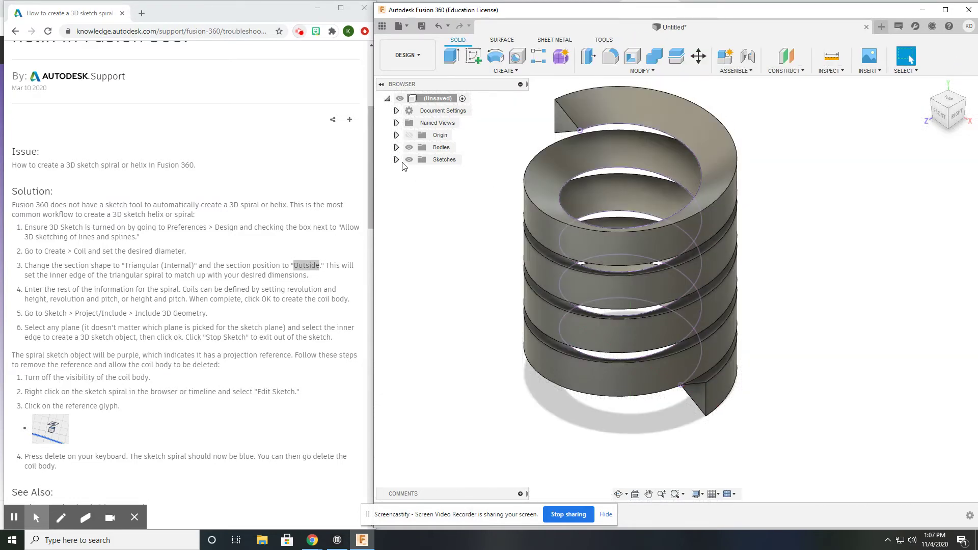
Hide Body1 in the Bodies folder so only the purple helix sketch remains visible.
left_click(397, 147)
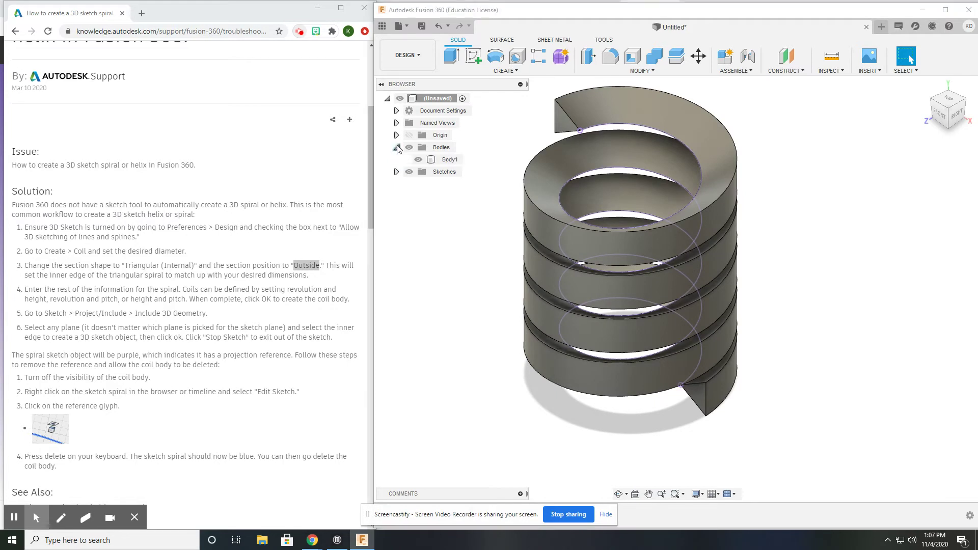
left_click(419, 160)
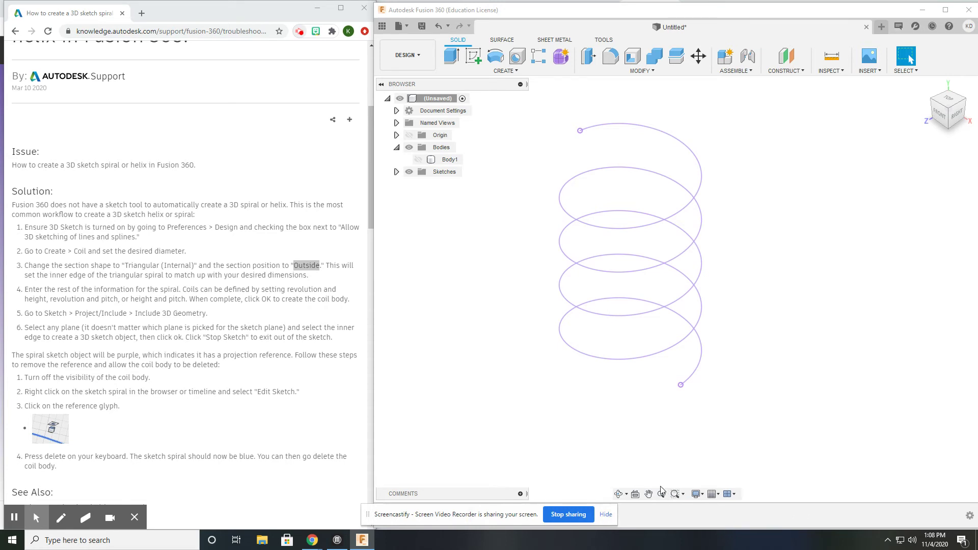
left_click(605, 514)
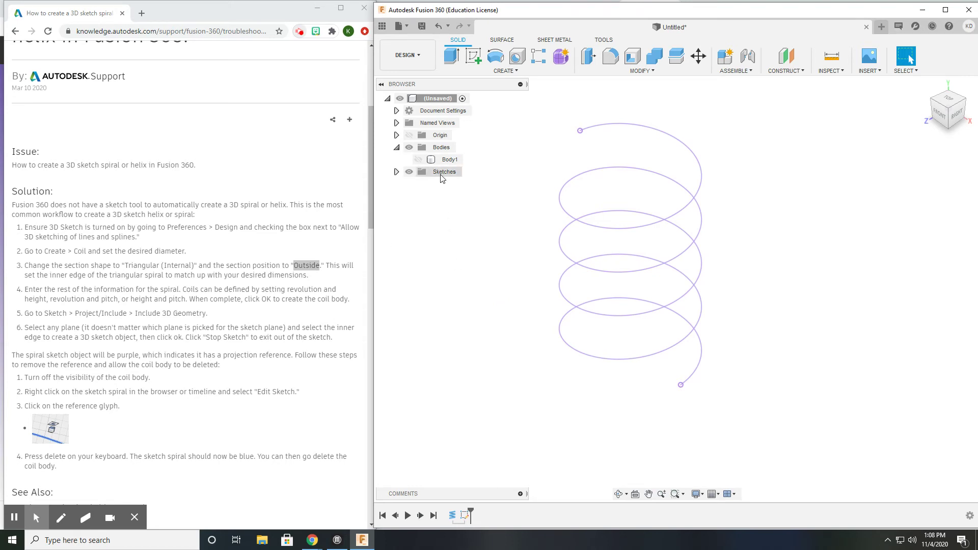
Delete the helix sketch's projection reference, then show Body1 again.
double_click(464, 516)
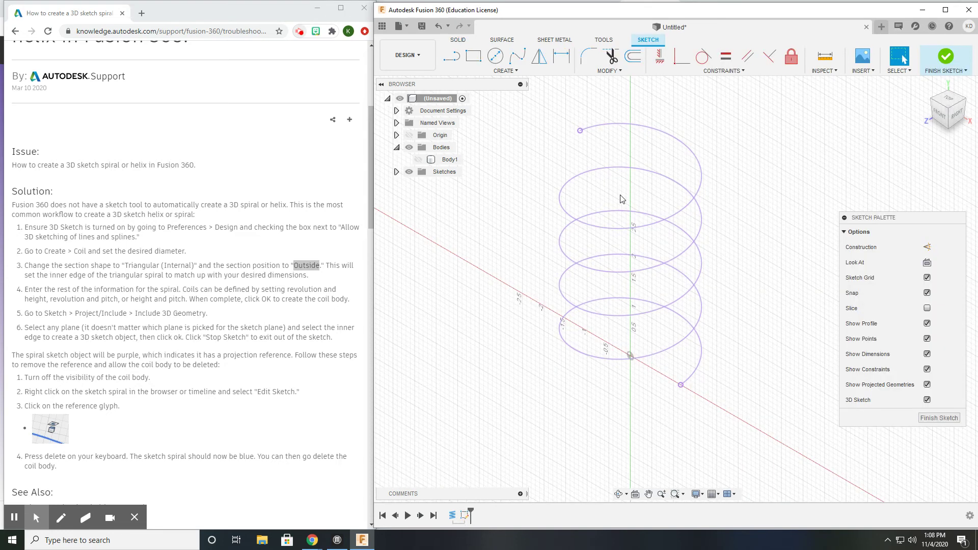
left_click(592, 127)
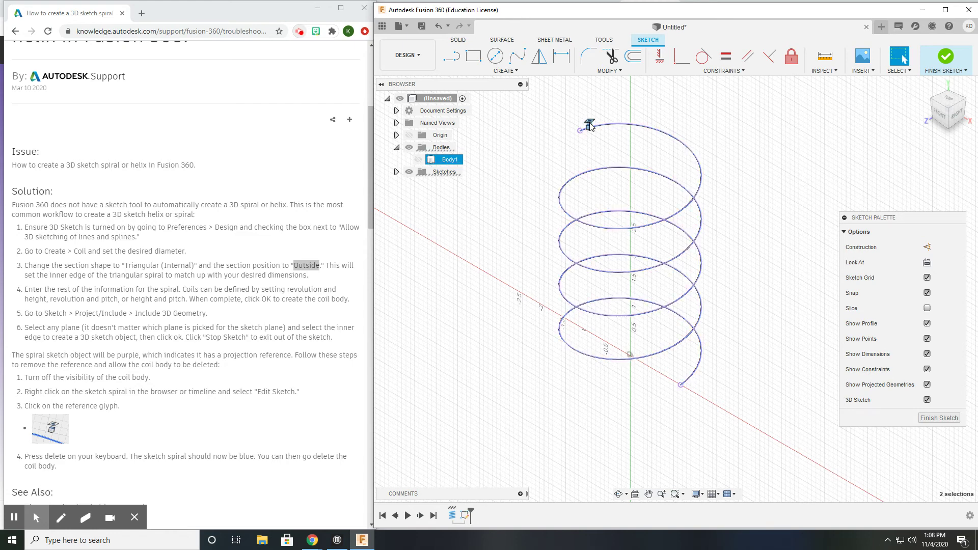
left_click(590, 125)
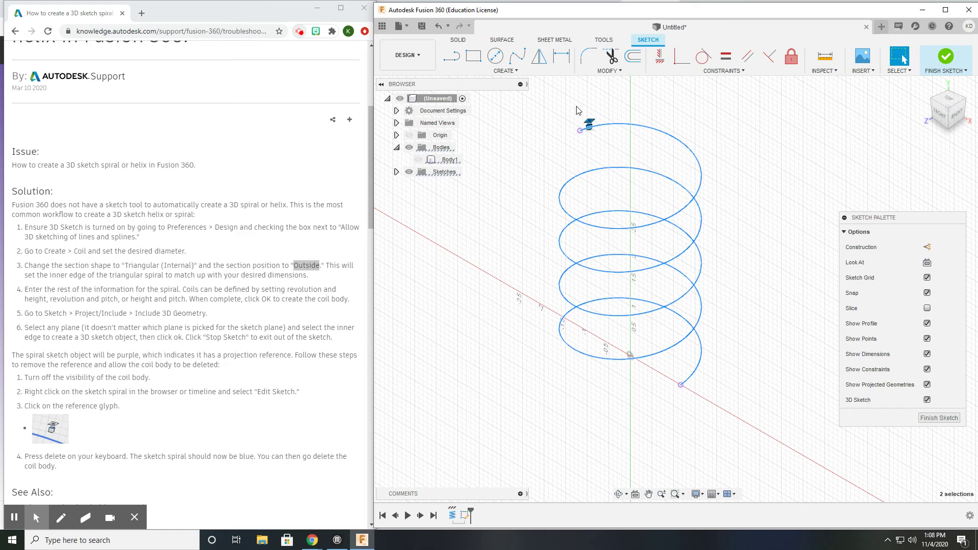
key("Delete")
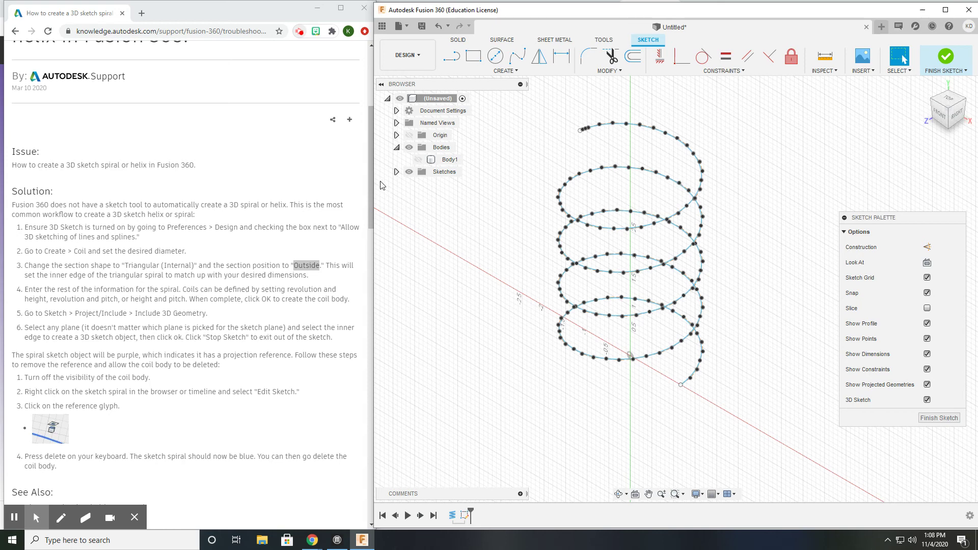
left_click(418, 160)
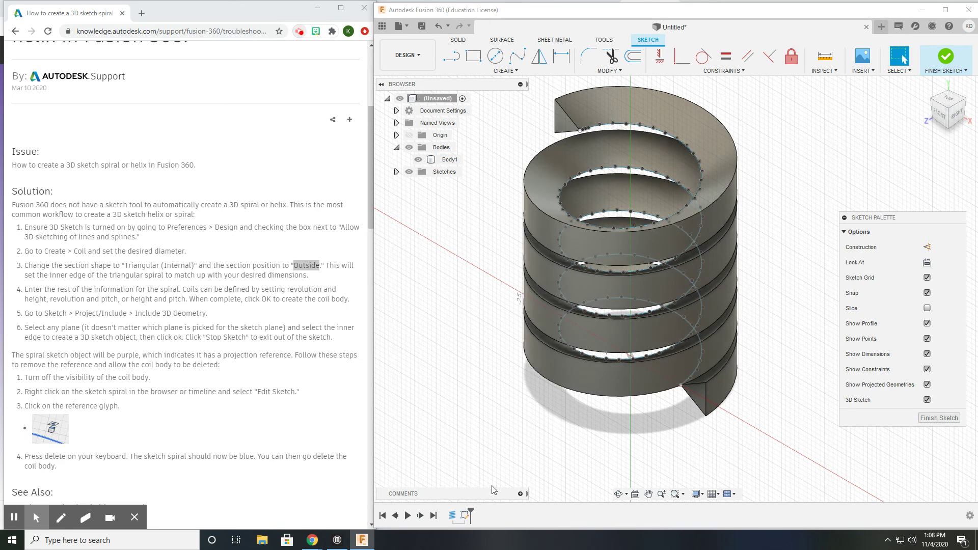
Finish the sketch and delete the coil feature from the timeline.
left_click(946, 57)
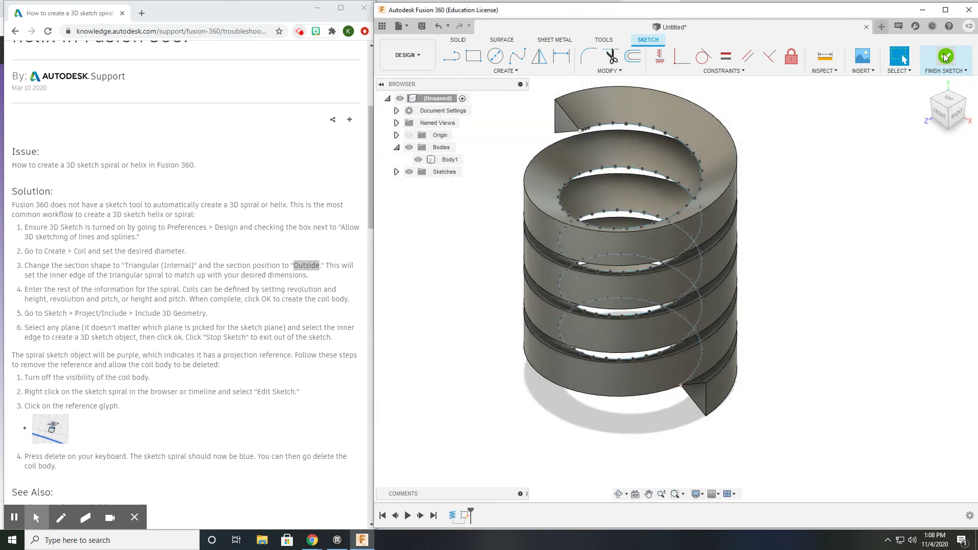
left_click(452, 516)
key("Escape")
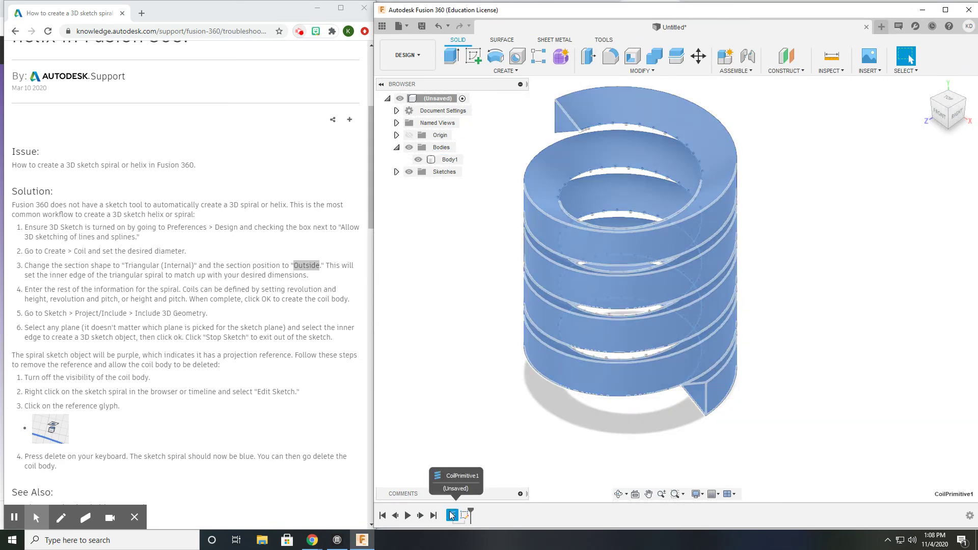
left_click(453, 516)
key("Delete")
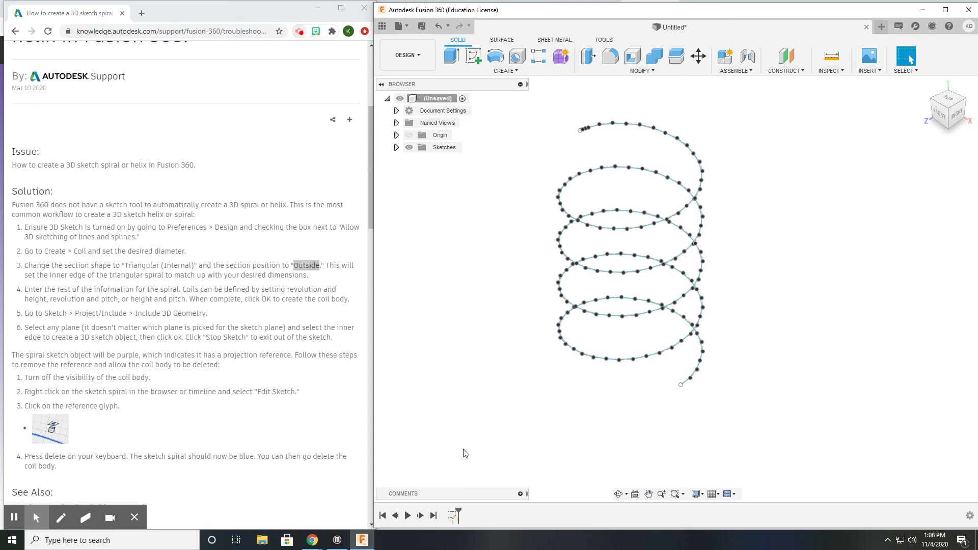